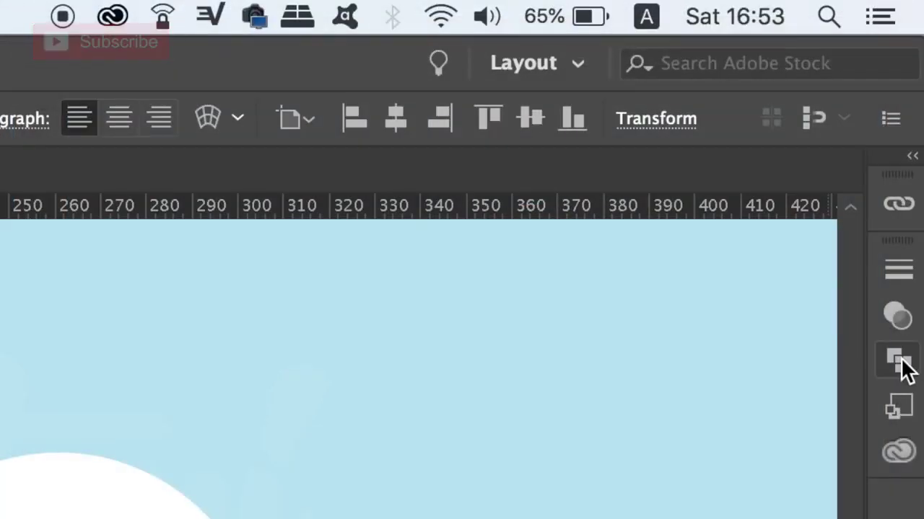
- Undock Pathfinder from the collapsed dock and place it as a floating palette over the canvas
{"action": "left_click_drag", "start_coordinate": [900, 363], "coordinate": [618, 285]}
{"action": "left_click", "coordinate": [627, 234]}
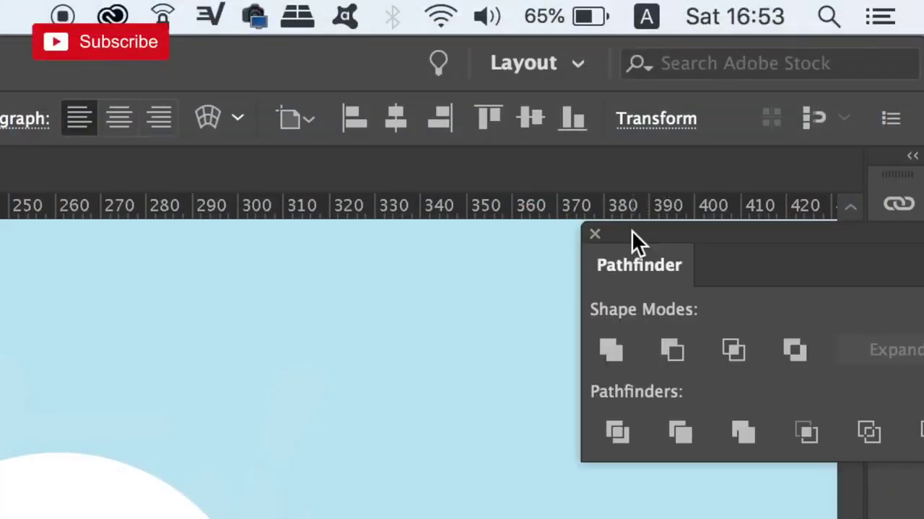
{"action": "left_click_drag", "start_coordinate": [837, 113], "coordinate": [769, 118]}
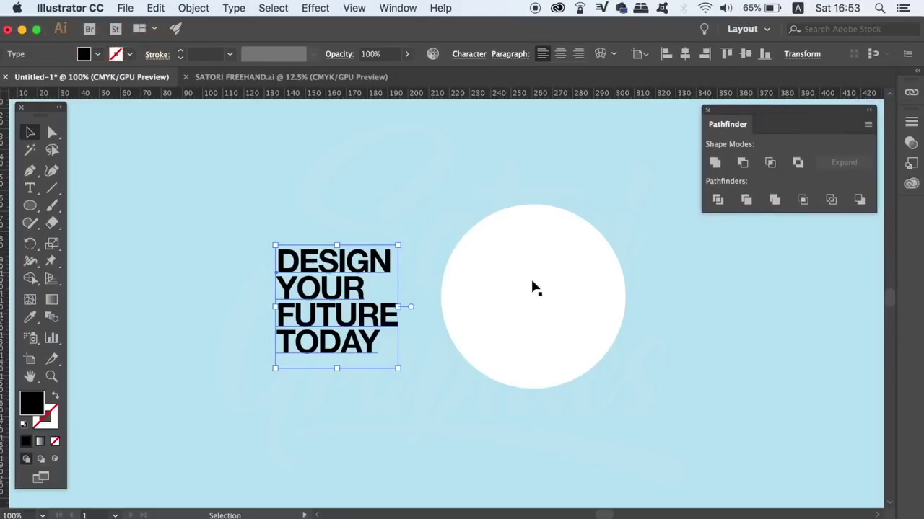
- Place the DESIGN YOUR FUTURE TODAY text over the white circle and try to subtract it with Minus Front
{"action": "left_click_drag", "start_coordinate": [328, 283], "coordinate": [529, 283]}
{"action": "left_click_drag", "start_coordinate": [421, 194], "coordinate": [558, 318]}
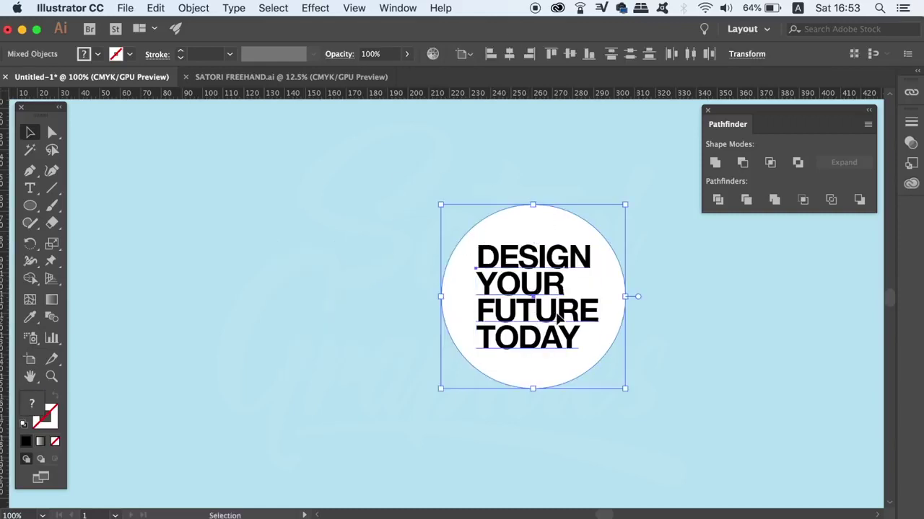
{"action": "left_click", "coordinate": [745, 164]}
{"action": "left_click", "coordinate": [623, 289], "text": "shift"}
{"action": "left_click", "coordinate": [230, 8]}
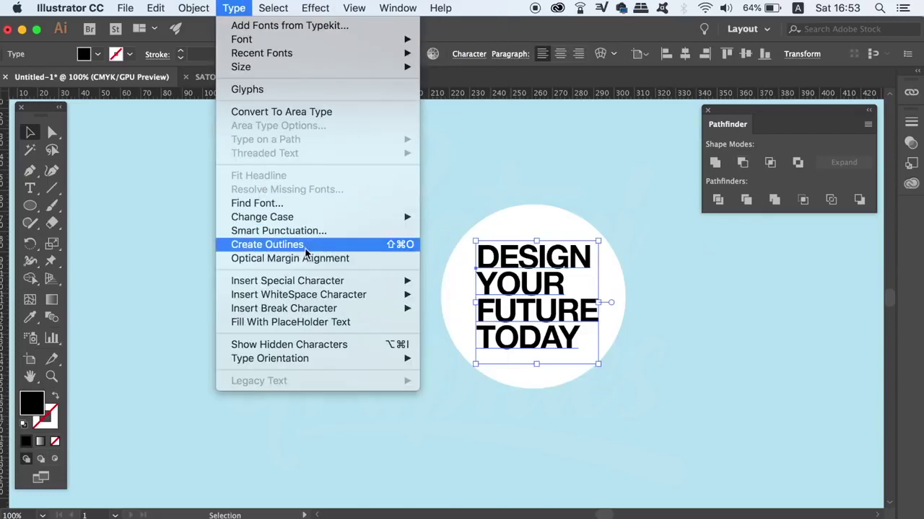
{"action": "left_click", "coordinate": [393, 245]}
{"action": "left_click", "coordinate": [434, 168]}
{"action": "left_click", "coordinate": [469, 213]}
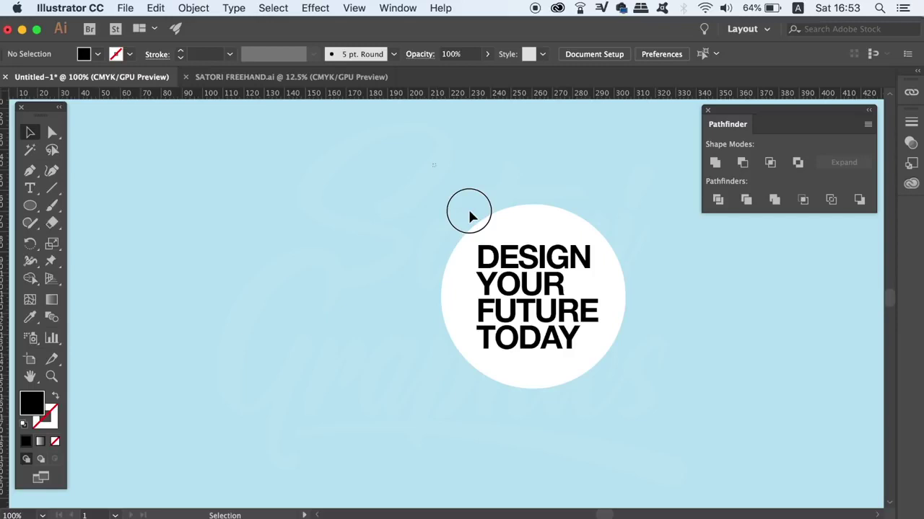
- Subtract the live text from the white circle as an editable Minus Front compound shape, and move the compound shape left
{"action": "left_click_drag", "start_coordinate": [469, 214], "coordinate": [582, 354]}
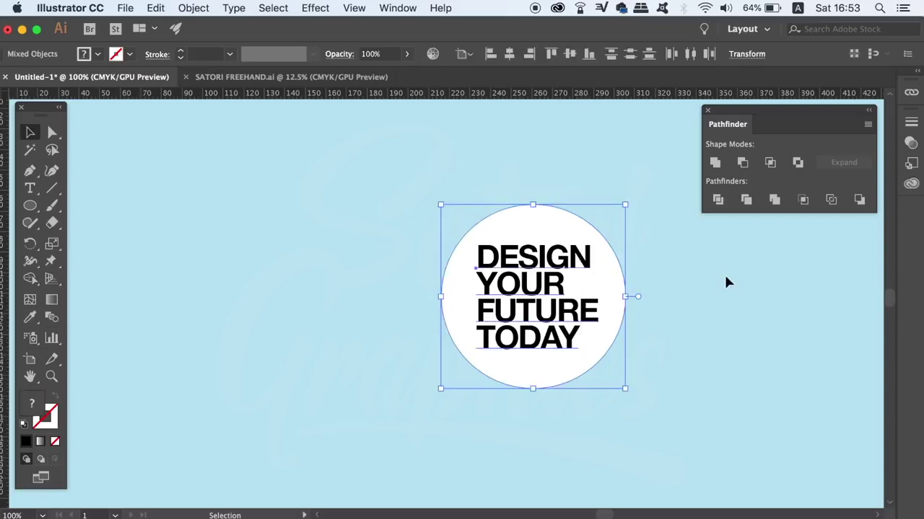
{"action": "left_click", "coordinate": [745, 165], "text": "alt"}
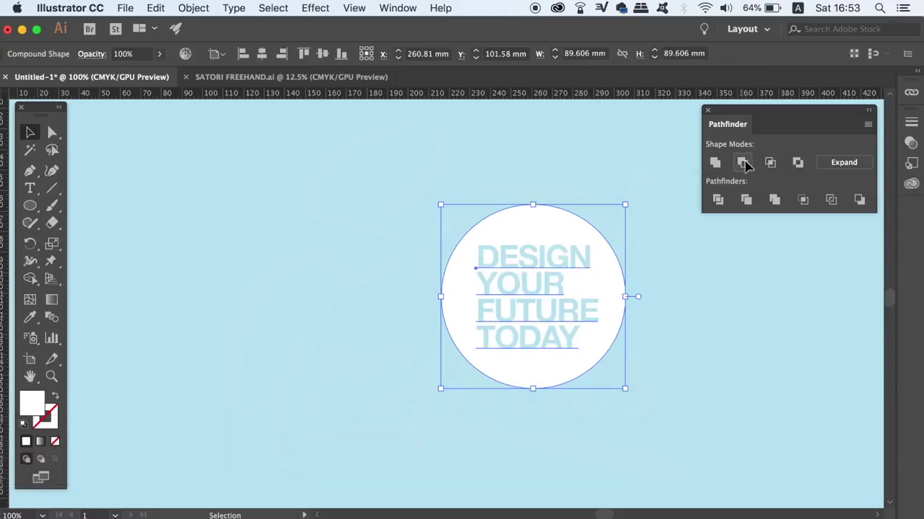
{"action": "left_click_drag", "start_coordinate": [588, 290], "coordinate": [448, 293]}
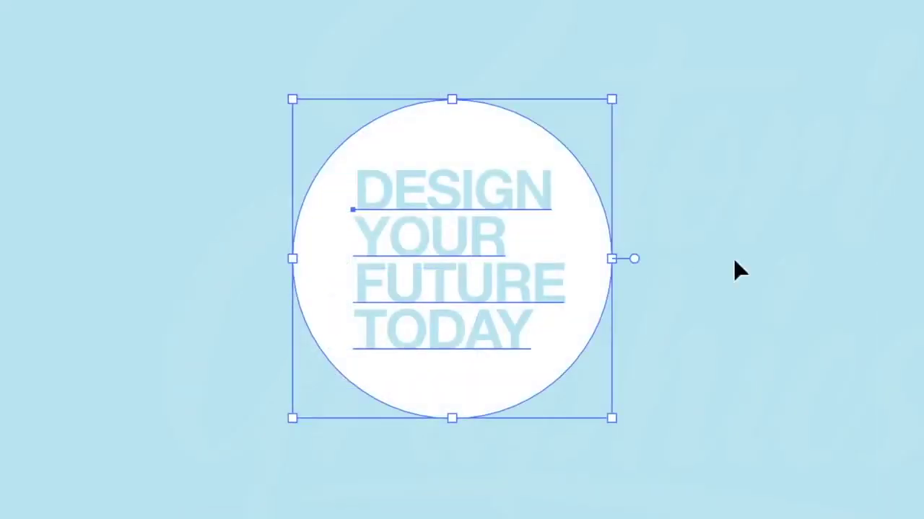
{"action": "left_click", "coordinate": [792, 278]}
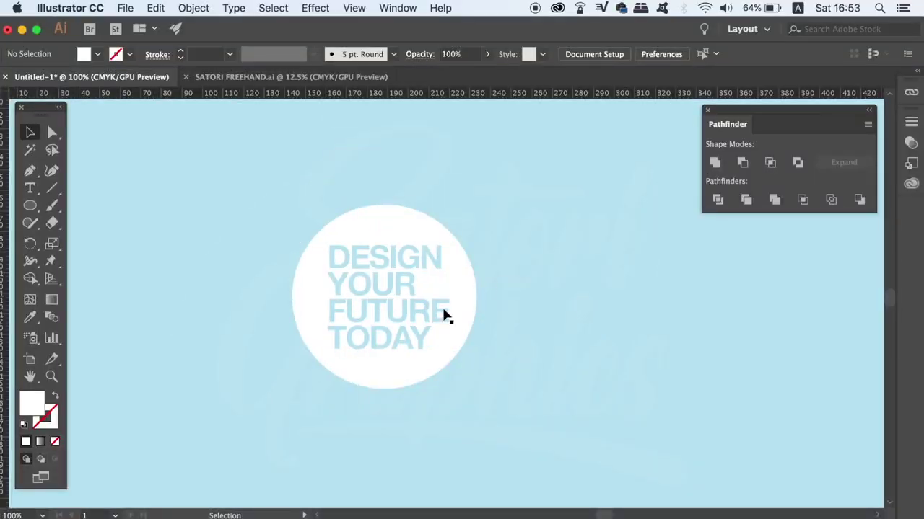
- Insert "dd" between the U and R of YOUR in the text cut out of the circle
{"action": "key", "text": "t"}
{"action": "left_click", "coordinate": [392, 282]}
{"action": "type", "text": "dd"}
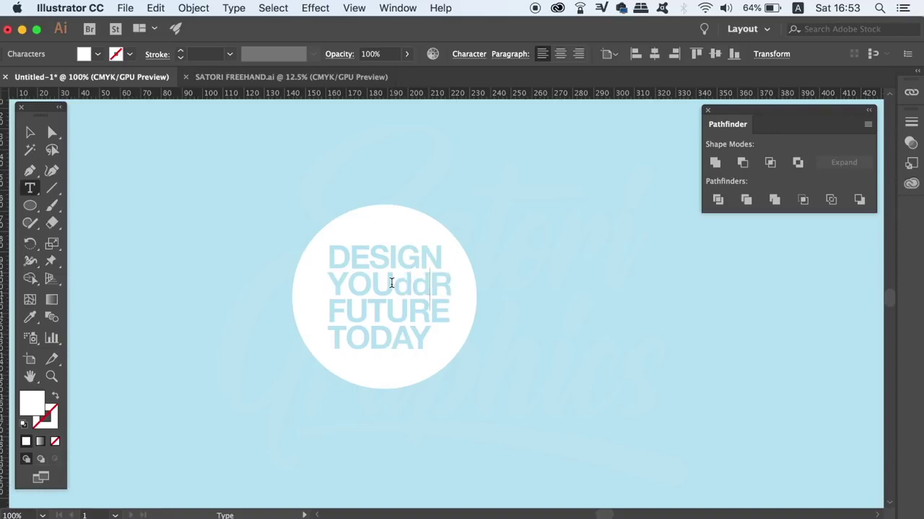
{"action": "type", "text": "dd"}
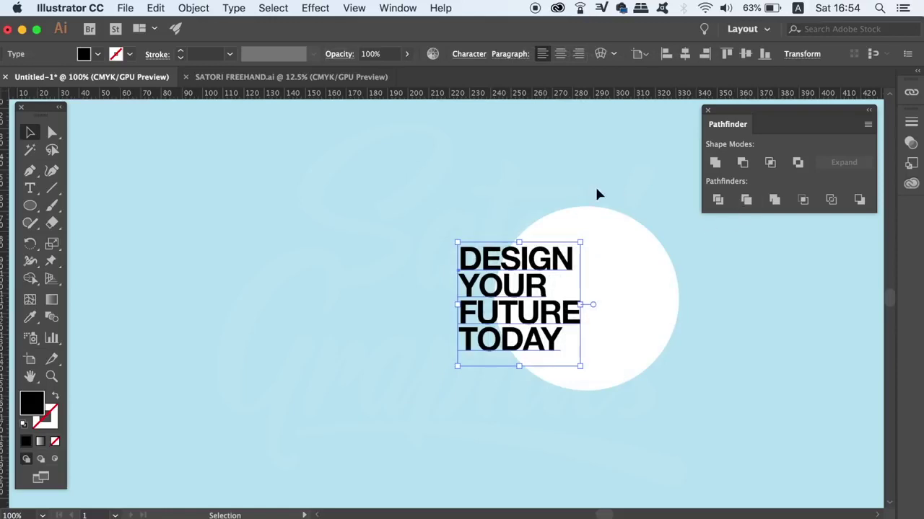
- Intersect the live text with the overlapping white circle as an editable compound shape, and move it up and to the left
{"action": "left_click_drag", "start_coordinate": [453, 195], "coordinate": [588, 333]}
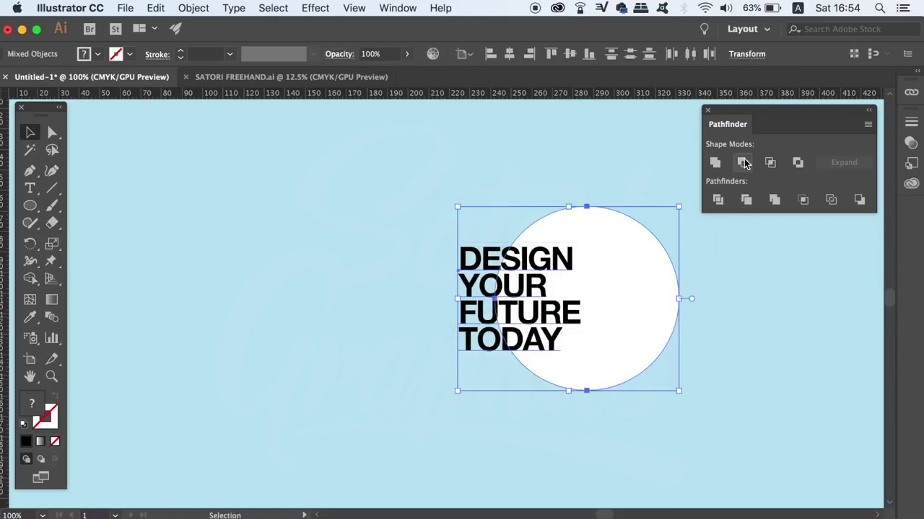
{"action": "key", "text": "alt"}
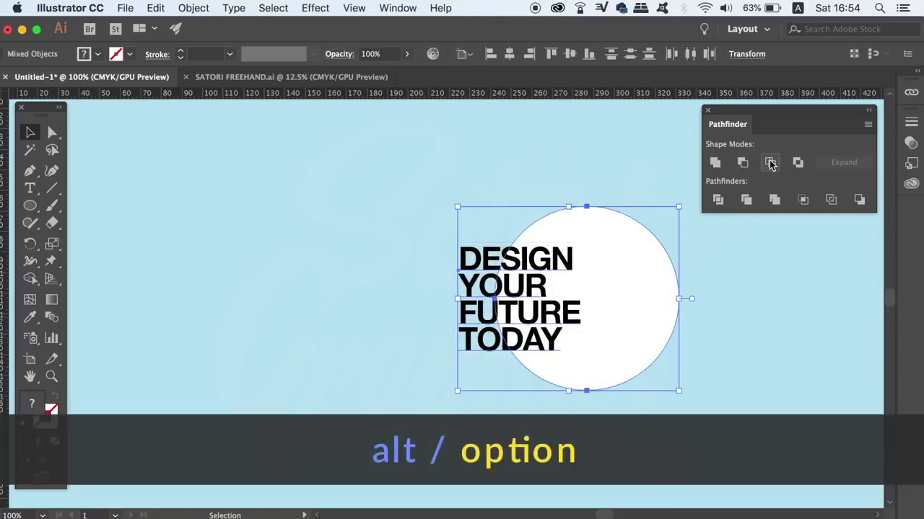
{"action": "left_click", "coordinate": [769, 164], "text": "alt"}
{"action": "left_click", "coordinate": [771, 329]}
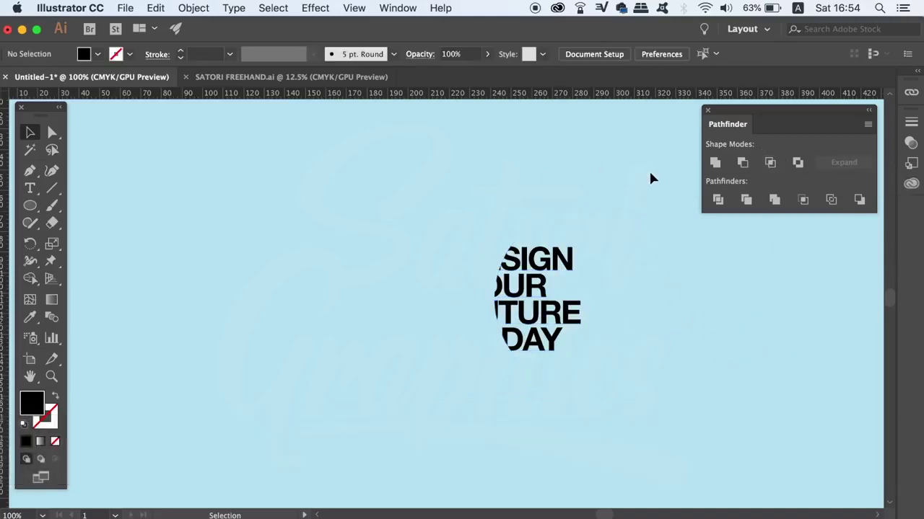
{"action": "left_click_drag", "start_coordinate": [570, 307], "coordinate": [354, 273]}
{"action": "left_click", "coordinate": [515, 371]}
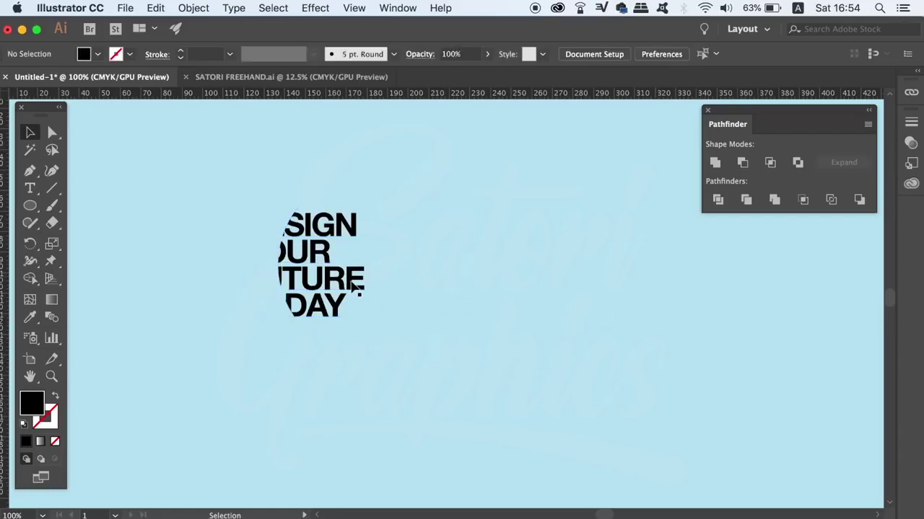
- Insert "aaa" before SIGN in the clipped text, and delete the inserted letters
{"action": "key", "text": "t"}
{"action": "left_click", "coordinate": [303, 222]}
{"action": "type", "text": "aaa"}
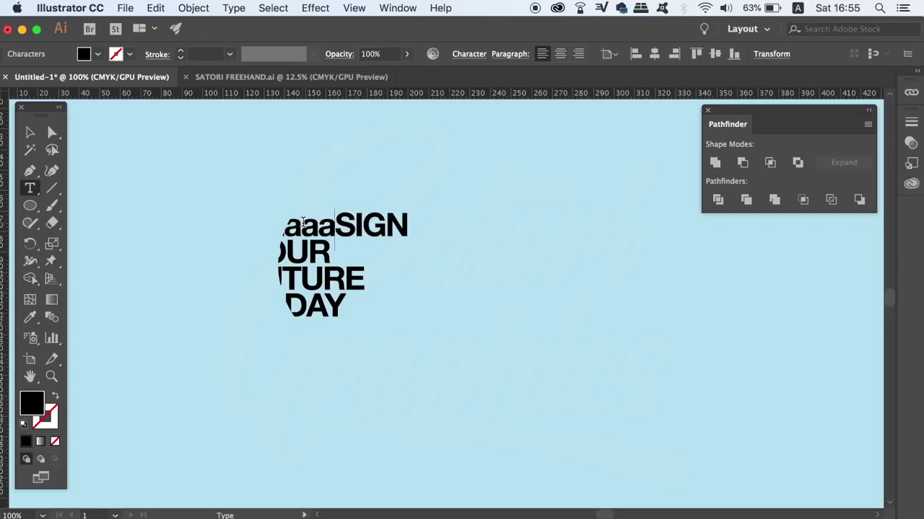
{"action": "key", "text": "BackSpace"}
{"action": "key", "text": "BackSpace"}
{"action": "key", "text": "BackSpace"}
{"action": "key", "text": "BackSpace"}
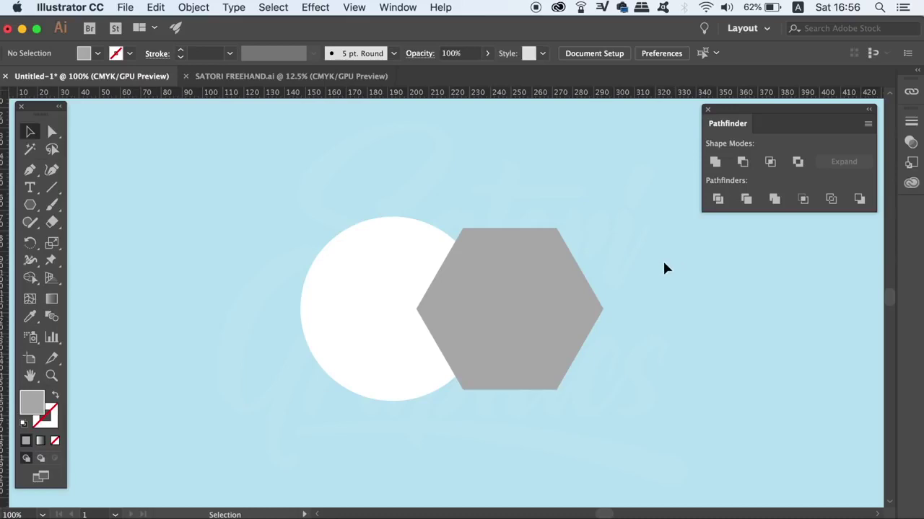
- Try subtracting the grey hexagon from the white circle with Minus Front, and undo the subtraction
{"action": "left_click_drag", "start_coordinate": [361, 196], "coordinate": [540, 334]}
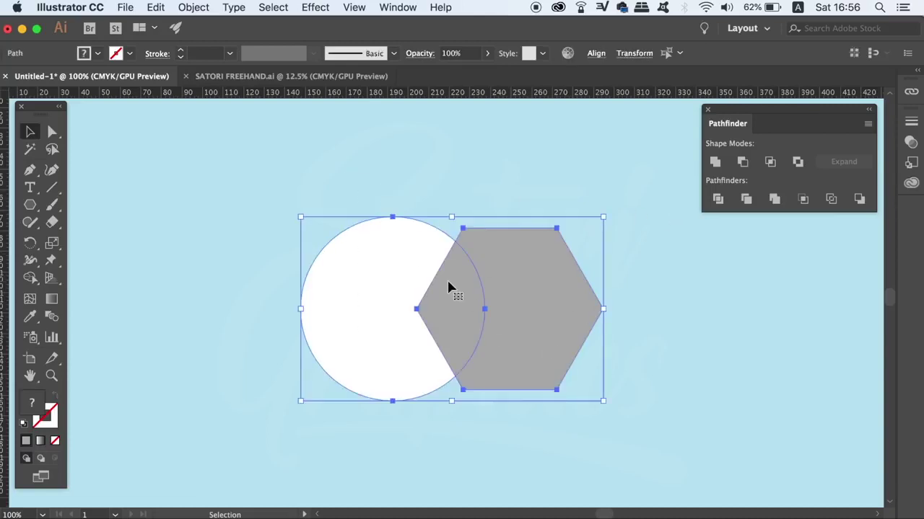
{"action": "left_click", "coordinate": [742, 162]}
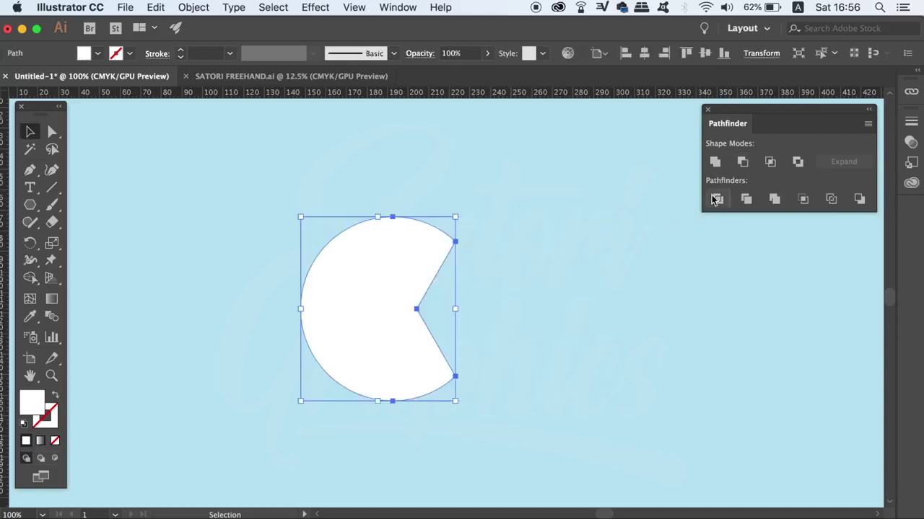
{"action": "key", "text": "a"}
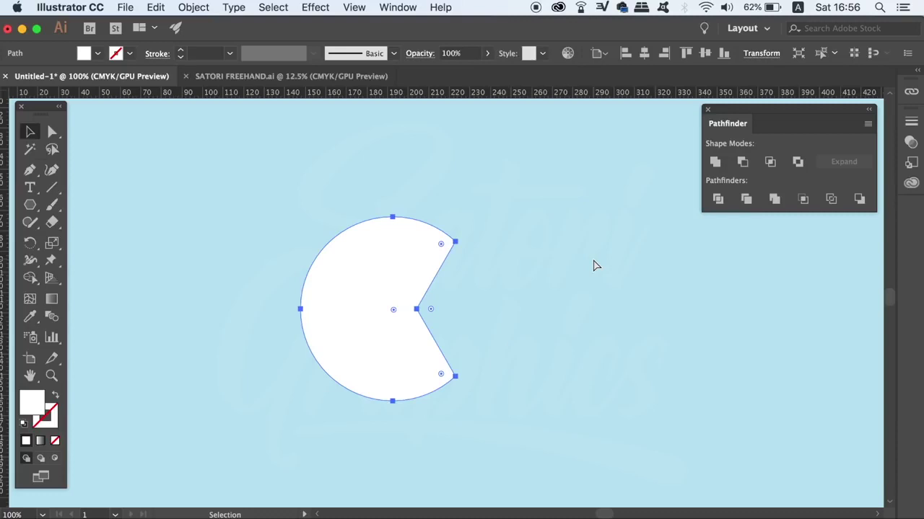
{"action": "key", "text": "super+z"}
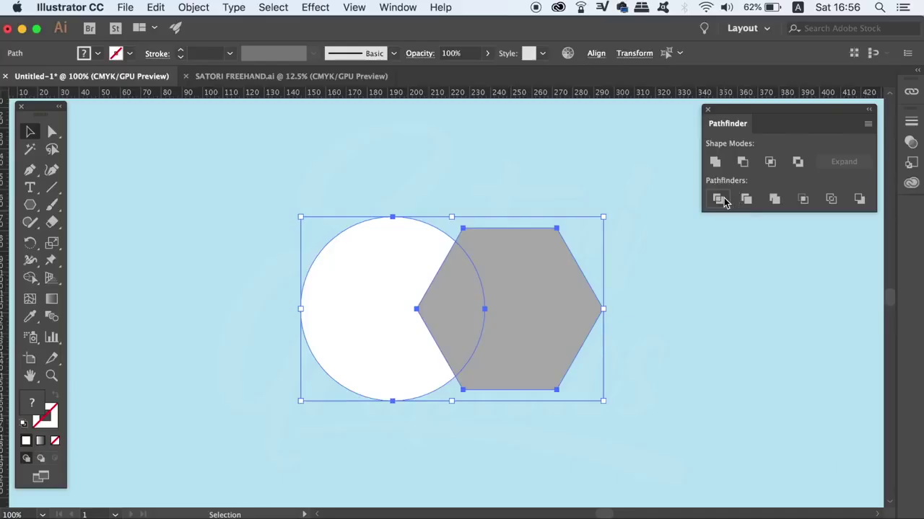
- Split the overlapping circle and hexagon into separate pieces with Divide, and ungroup the result
{"action": "left_click", "coordinate": [473, 345]}
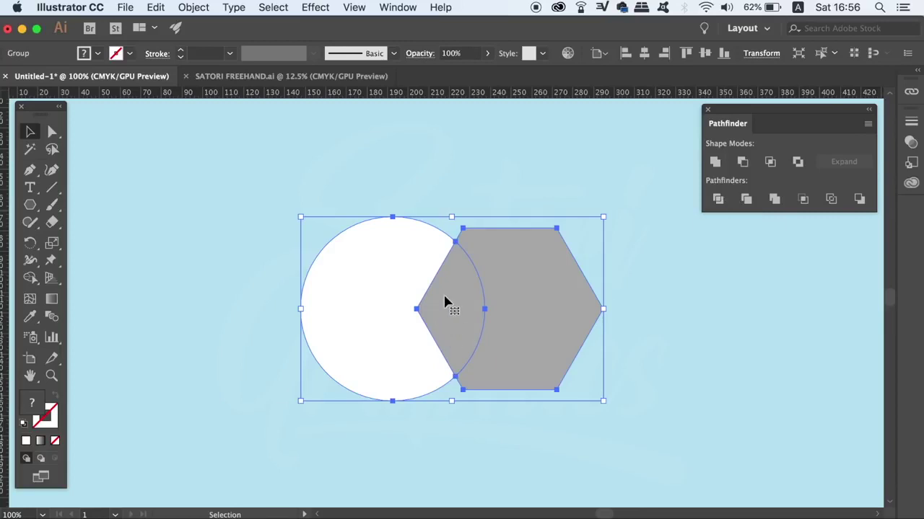
{"action": "left_click", "coordinate": [194, 7]}
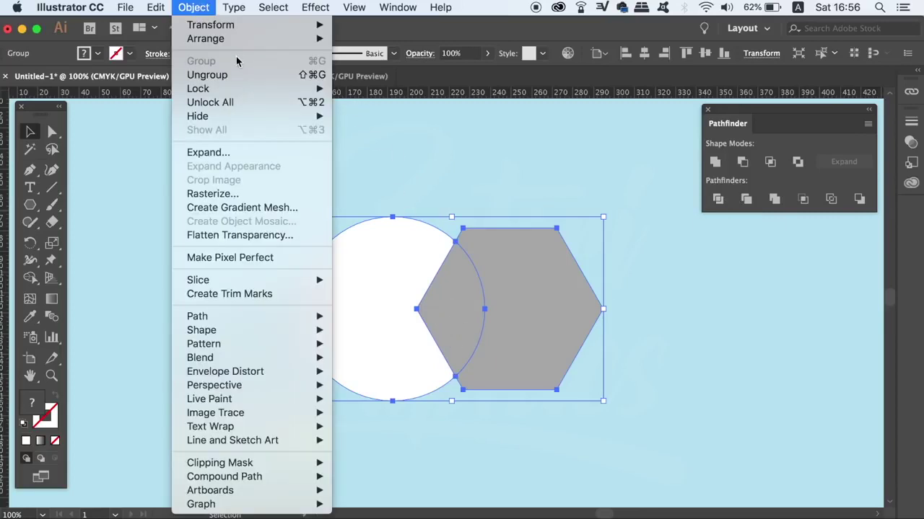
{"action": "left_click", "coordinate": [238, 74]}
{"action": "left_click", "coordinate": [446, 159]}
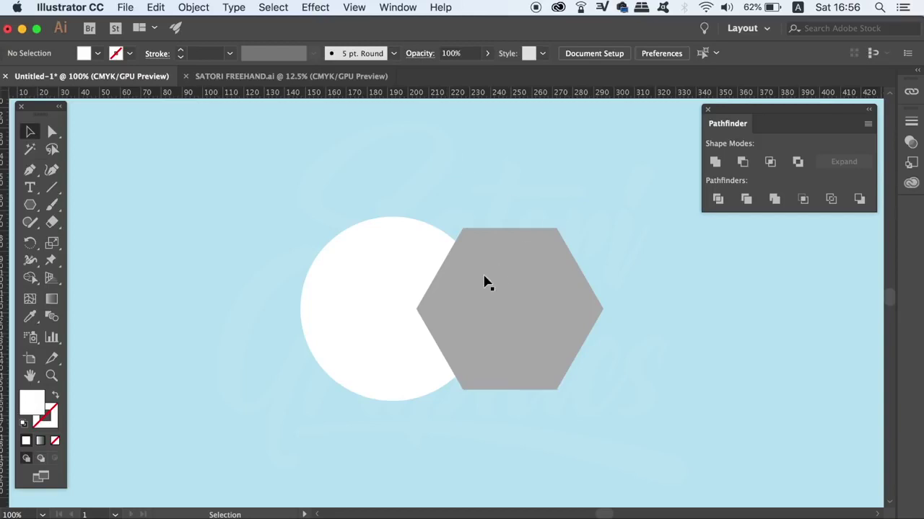
{"action": "left_click", "coordinate": [460, 302]}
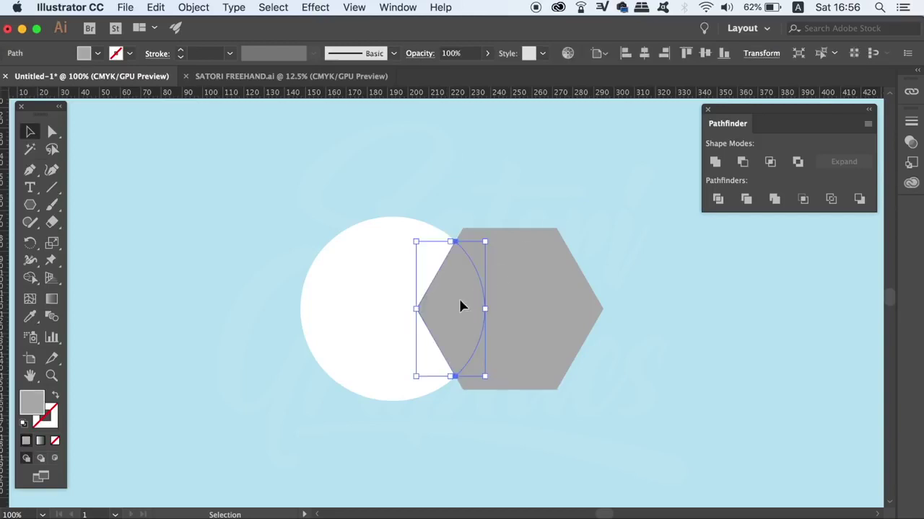
{"action": "left_click", "coordinate": [628, 271]}
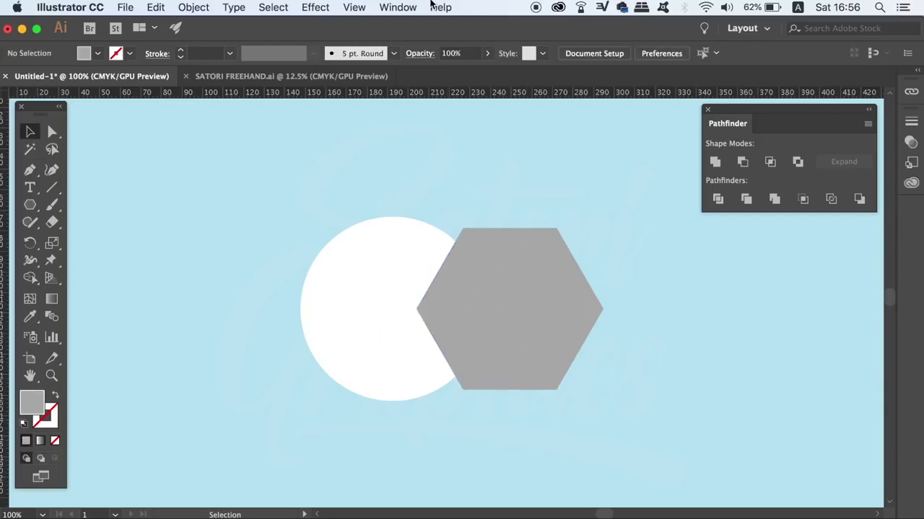
- Show the layers, expand Layer 1 and target each of its divided paths in turn to examine the pieces
{"action": "left_click", "coordinate": [382, 7]}
{"action": "left_click", "coordinate": [456, 417]}
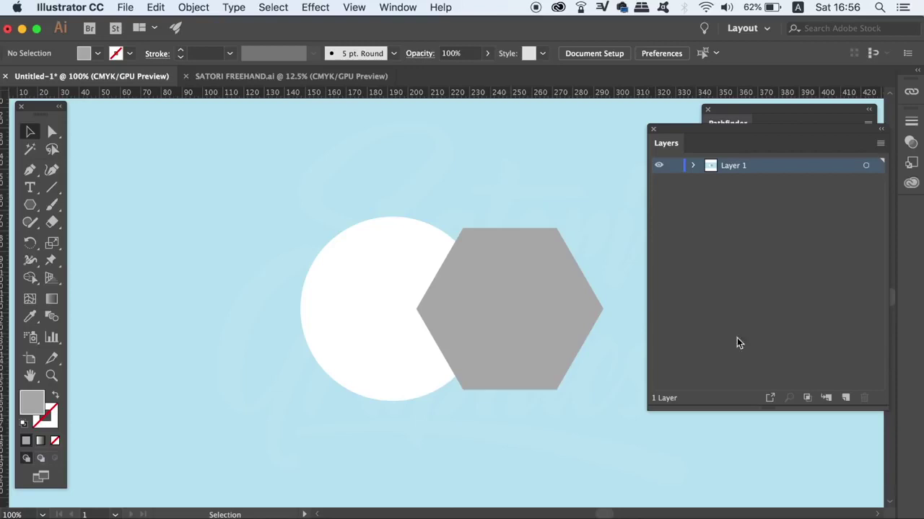
{"action": "left_click", "coordinate": [695, 165]}
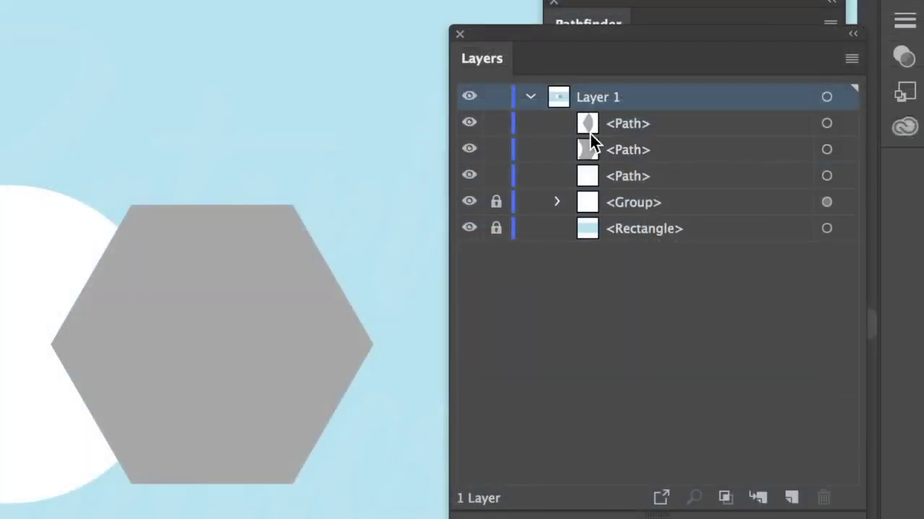
{"action": "left_click", "coordinate": [589, 123]}
{"action": "left_click", "coordinate": [826, 124]}
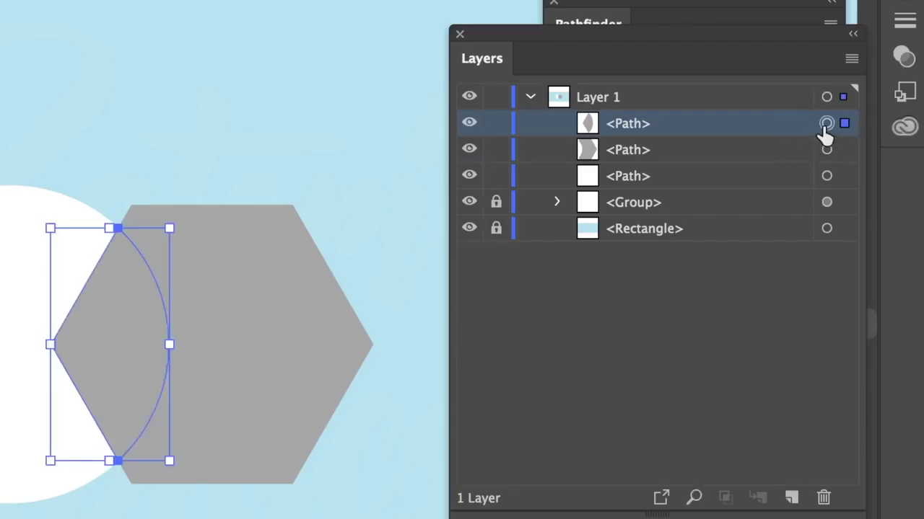
{"action": "left_click", "coordinate": [826, 150]}
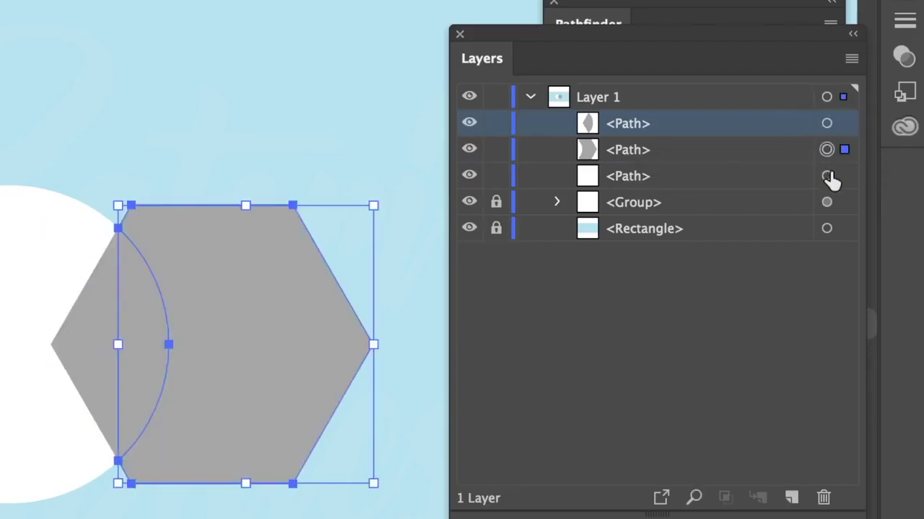
{"action": "left_click", "coordinate": [826, 176]}
{"action": "left_click", "coordinate": [826, 203]}
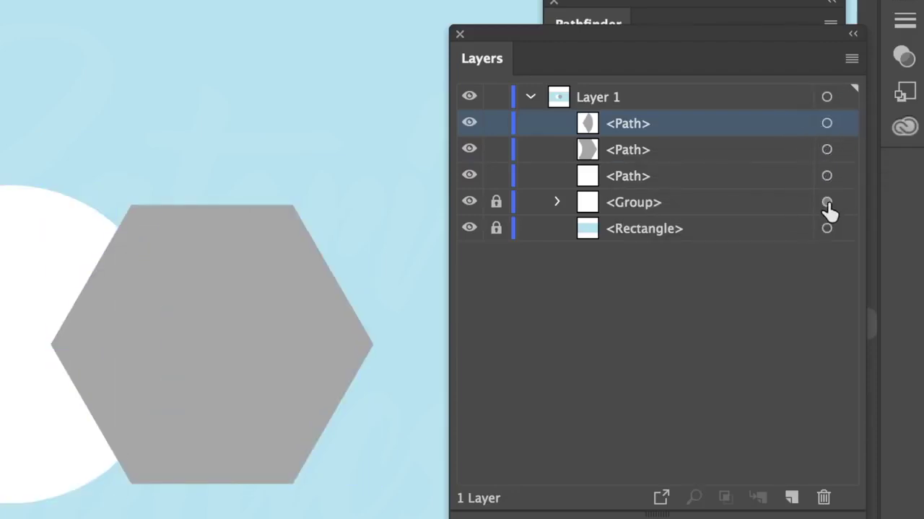
- Delete the divided piece where the circle and hexagon overlap
{"action": "left_click", "coordinate": [236, 293]}
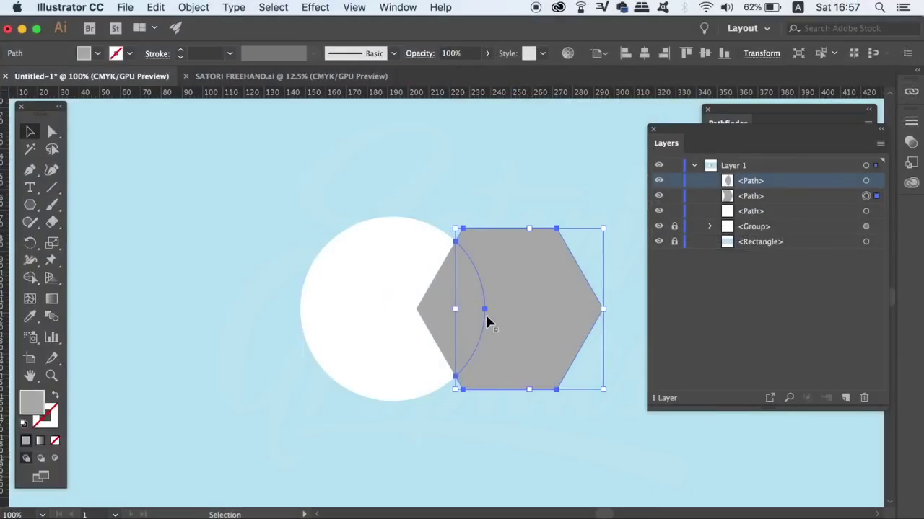
{"action": "left_click", "coordinate": [443, 306]}
{"action": "key", "text": "Delete"}
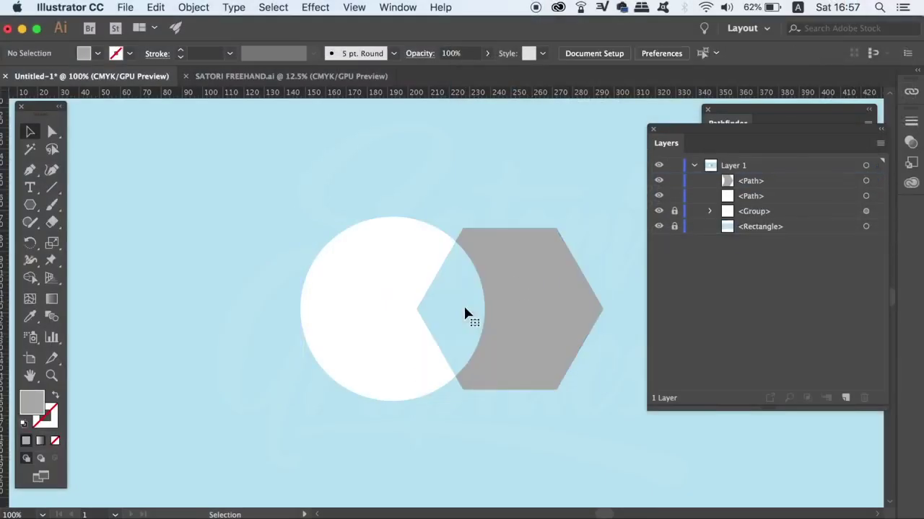
{"action": "left_click", "coordinate": [559, 376]}
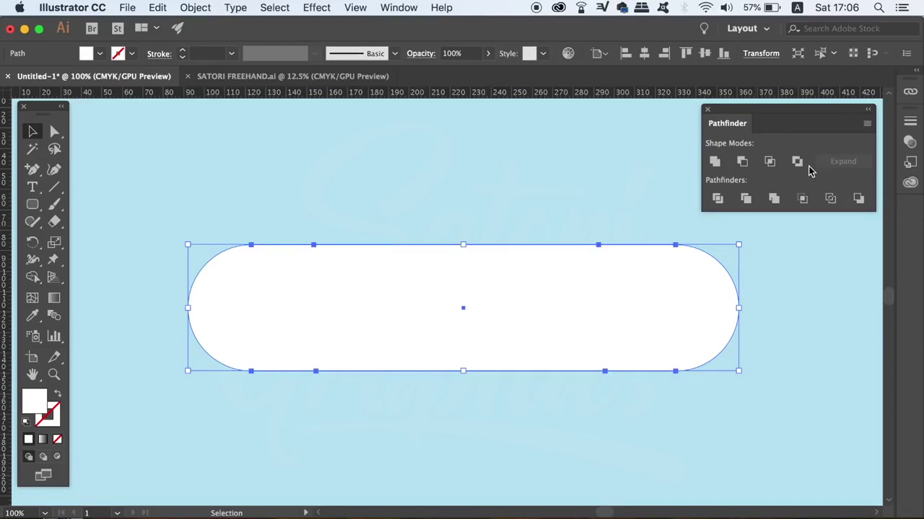
- Turn on Remove Redundant Points in the Pathfinder options and apply Merge to the white rounded shape
{"action": "left_click", "coordinate": [866, 124]}
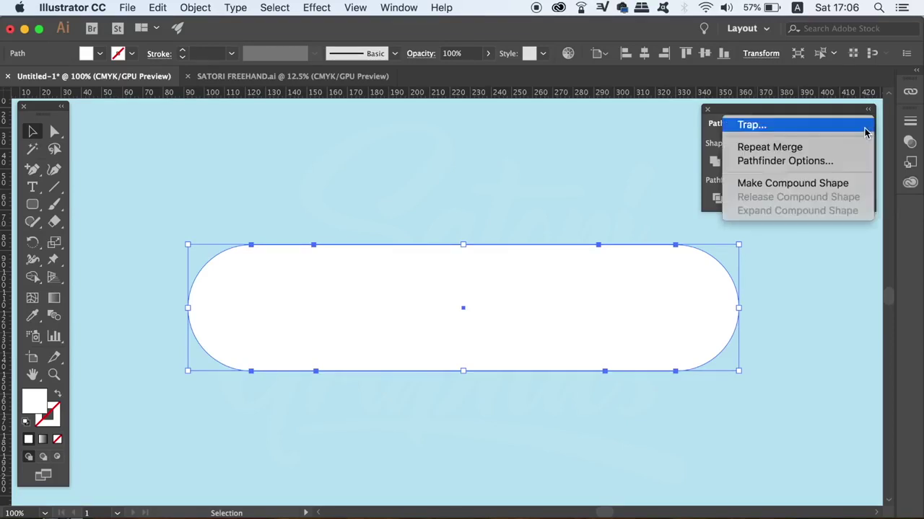
{"action": "left_click", "coordinate": [837, 162]}
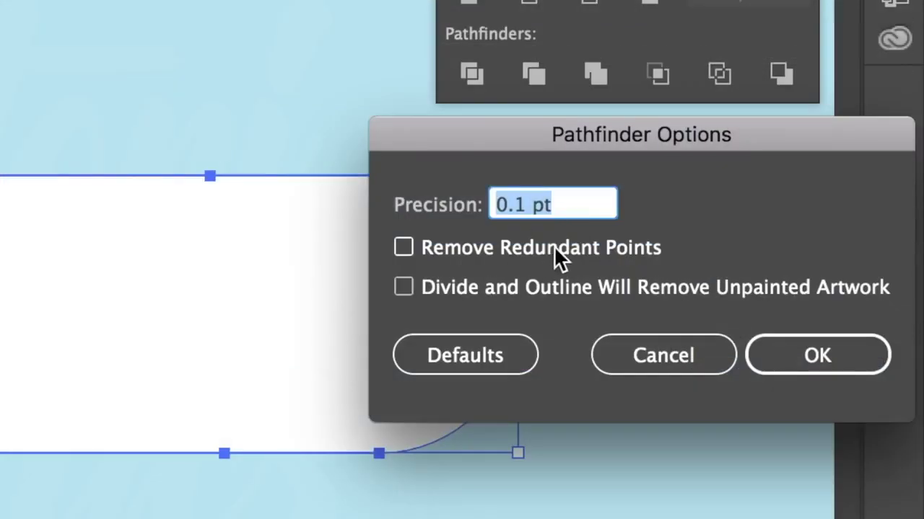
{"action": "left_click", "coordinate": [584, 247]}
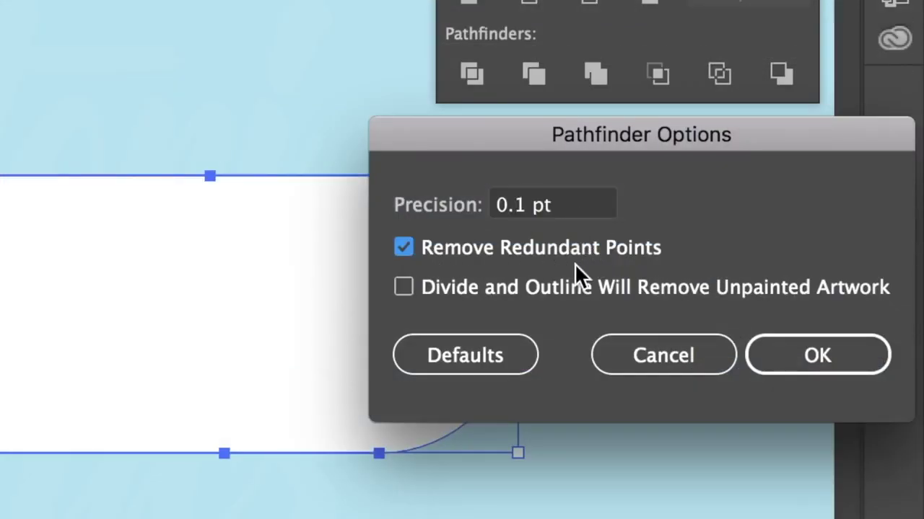
{"action": "left_click", "coordinate": [828, 350]}
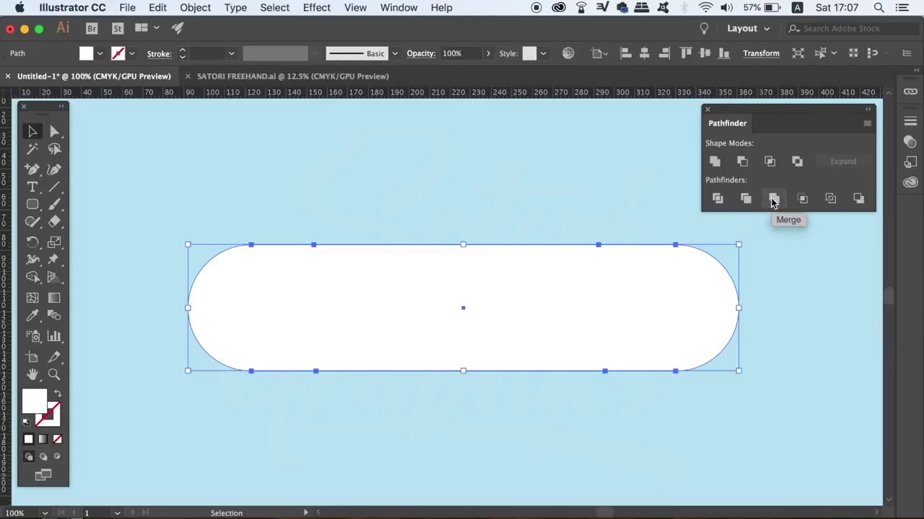
{"action": "left_click", "coordinate": [773, 200]}
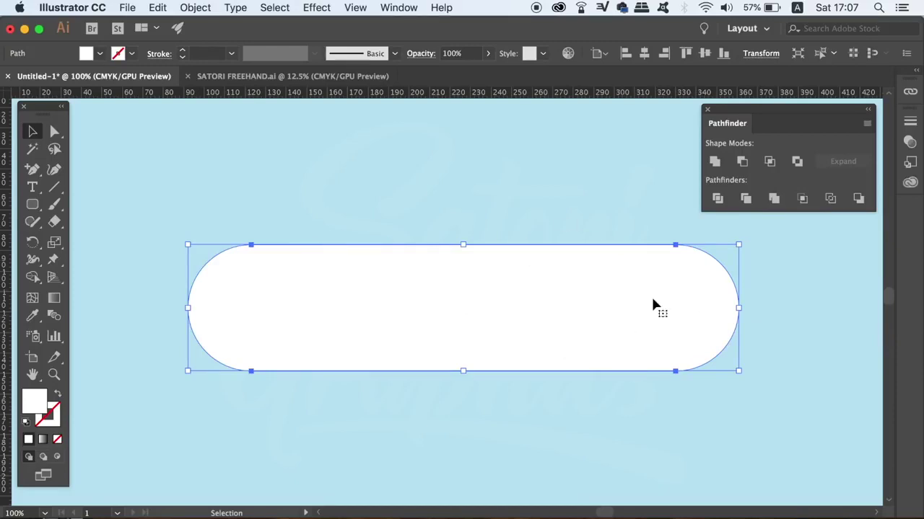
- Undo the merge of the rounded shape and turn off Remove Redundant Points in the Pathfinder options
{"action": "key", "text": "super+z"}
{"action": "left_click", "coordinate": [866, 126]}
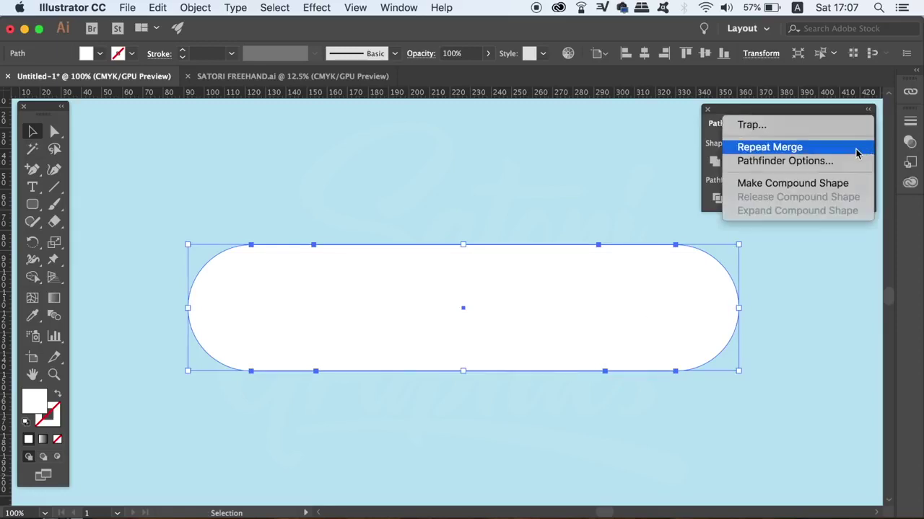
{"action": "left_click", "coordinate": [855, 161]}
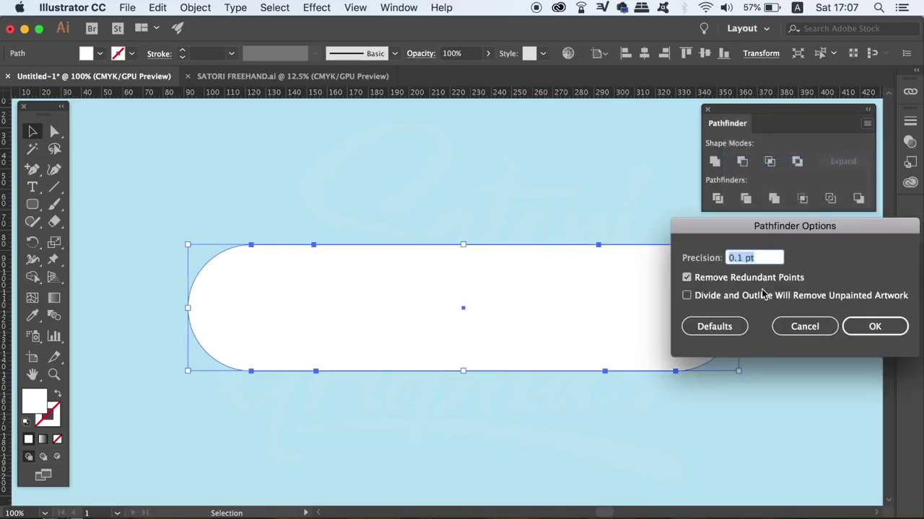
{"action": "left_click", "coordinate": [768, 279]}
{"action": "left_click", "coordinate": [893, 330]}
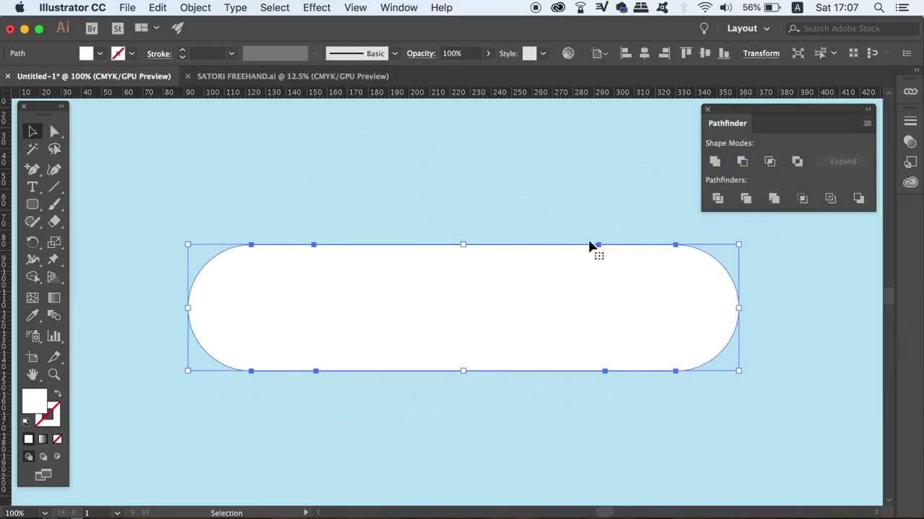
{"action": "key", "text": "a"}
{"action": "key", "text": "v"}
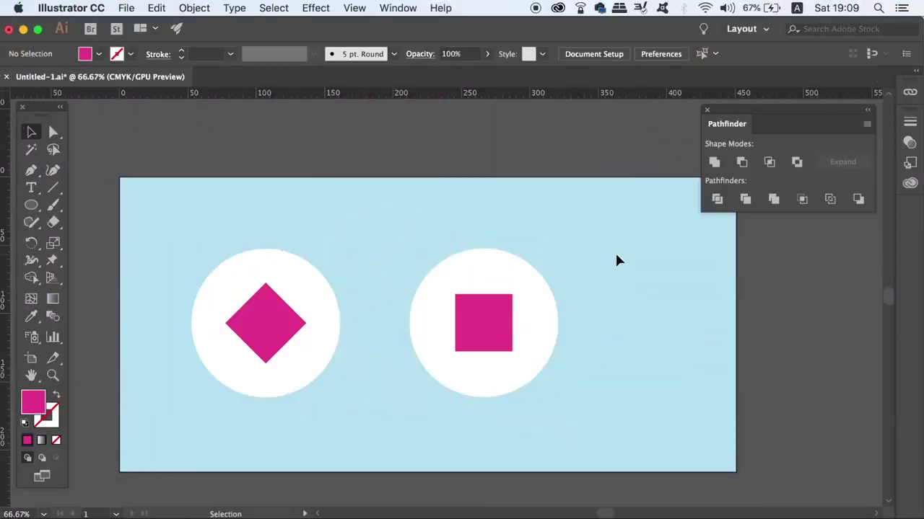
- Cut the magenta diamond out of the white circle behind it with Minus Front
{"action": "left_click", "coordinate": [303, 288]}
{"action": "left_click", "coordinate": [276, 322]}
{"action": "left_click", "coordinate": [348, 211]}
{"action": "left_click_drag", "start_coordinate": [222, 235], "coordinate": [338, 381]}
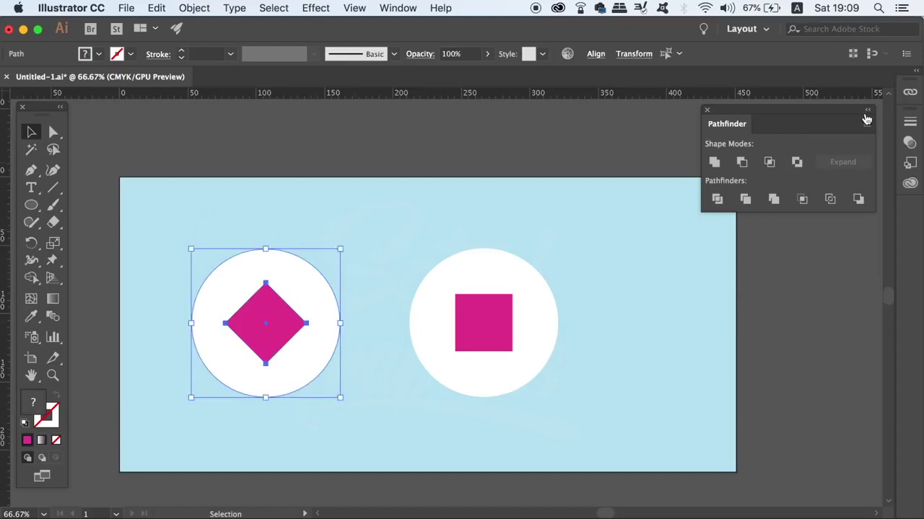
{"action": "left_click", "coordinate": [739, 163]}
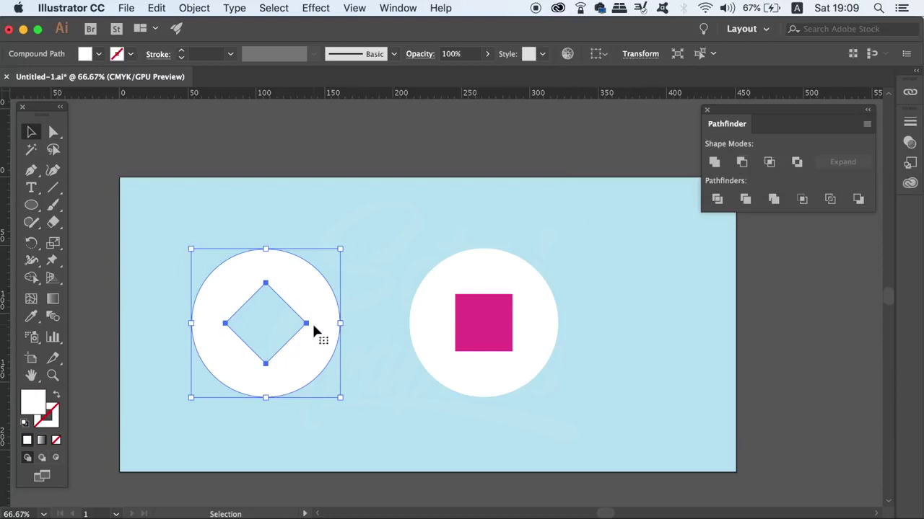
- Try the Repeat Subtract command on the magenta square and the white circle behind it
{"action": "left_click", "coordinate": [427, 241]}
{"action": "left_click_drag", "start_coordinate": [411, 223], "coordinate": [513, 316]}
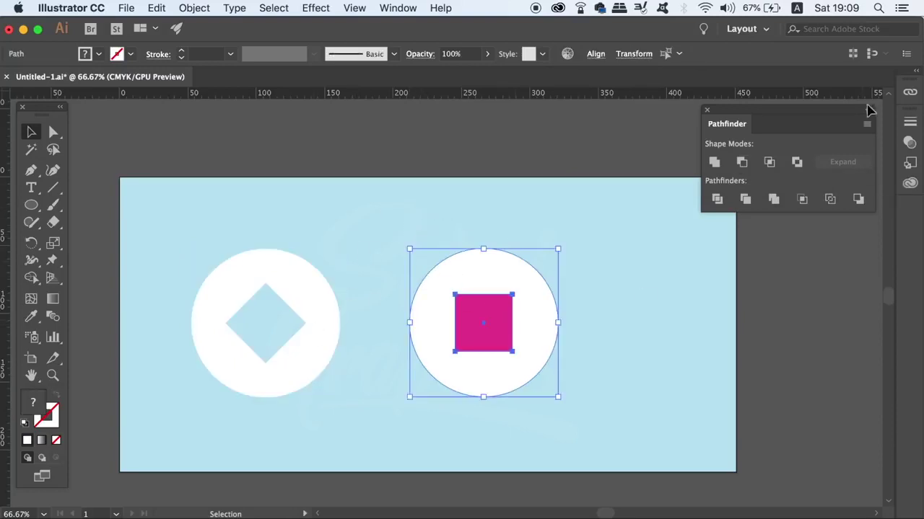
{"action": "left_click", "coordinate": [867, 123]}
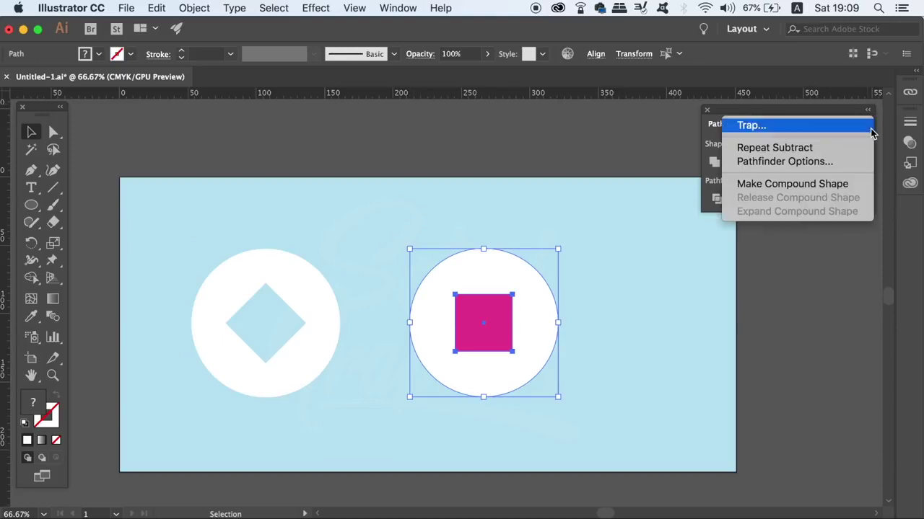
{"action": "left_click", "coordinate": [809, 149]}
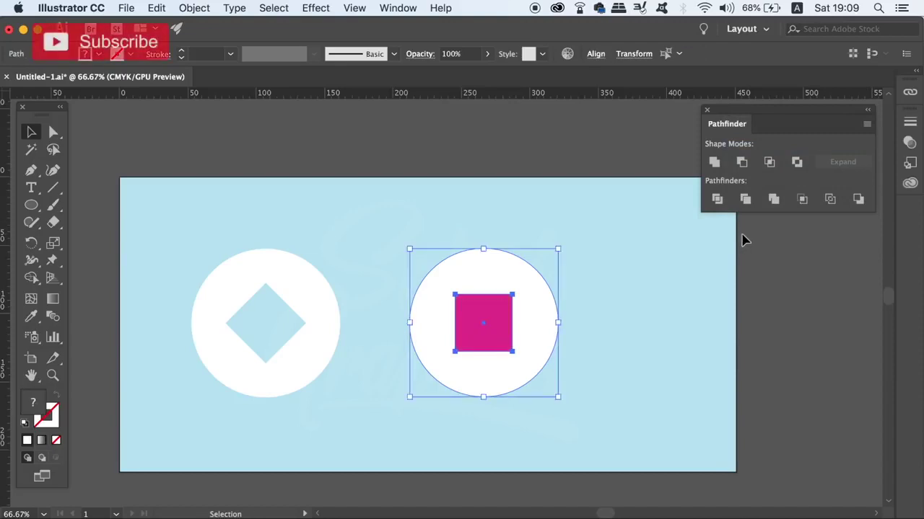
- Make a compound path from the magenta square and its white circle to punch a square hole
{"action": "left_click", "coordinate": [671, 253]}
{"action": "left_click_drag", "start_coordinate": [435, 223], "coordinate": [561, 398]}
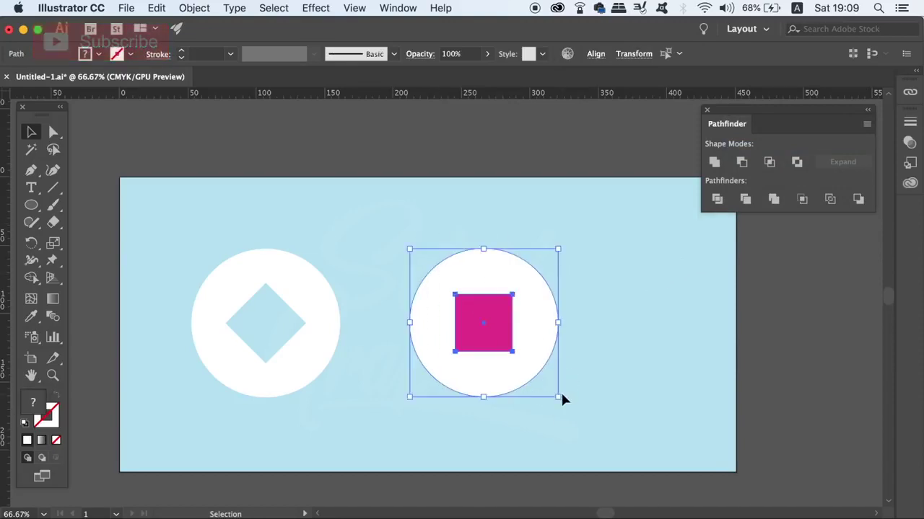
{"action": "key", "text": "super+8"}
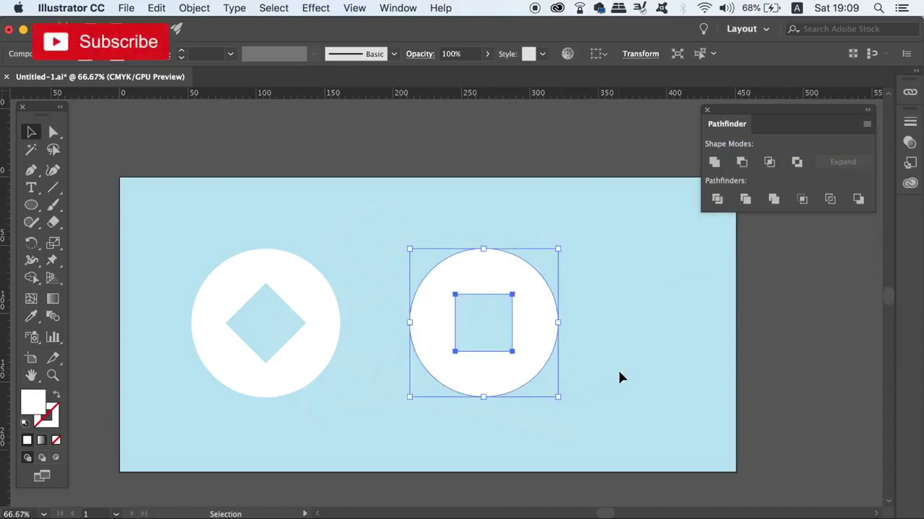